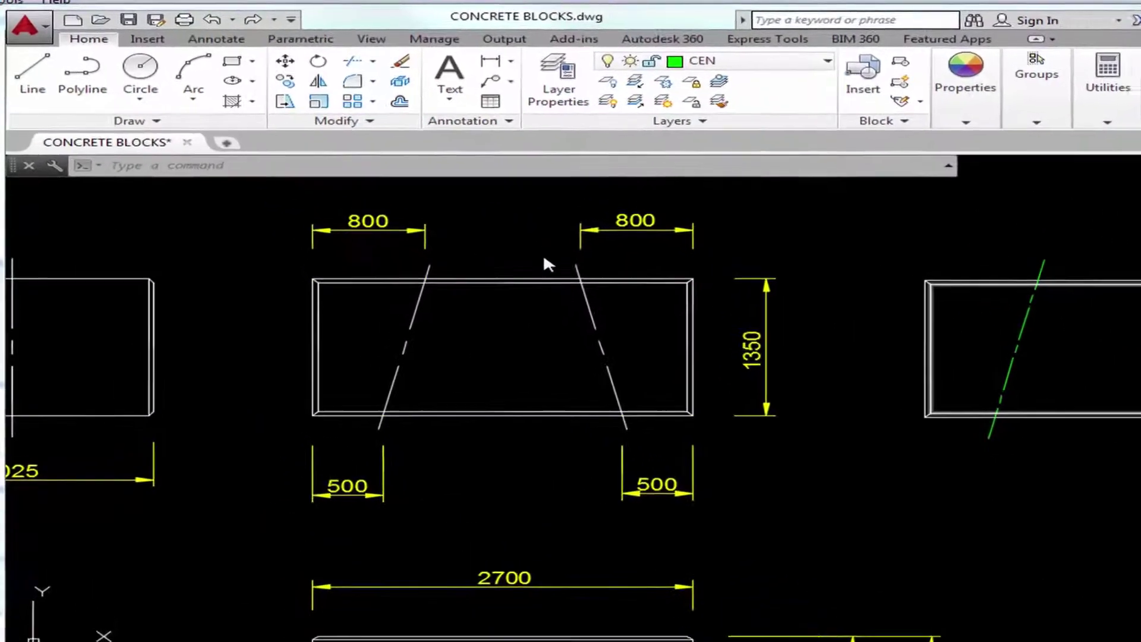
pyautogui.write('E')
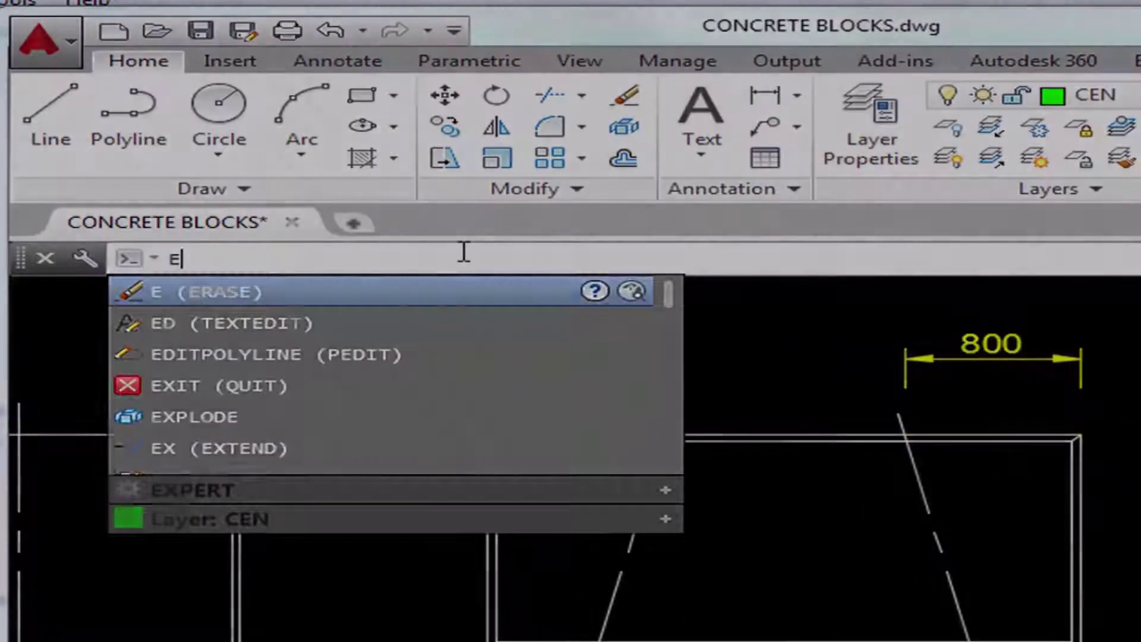
# Erase the left slanted green center line from the right view.
pyautogui.press('Return')
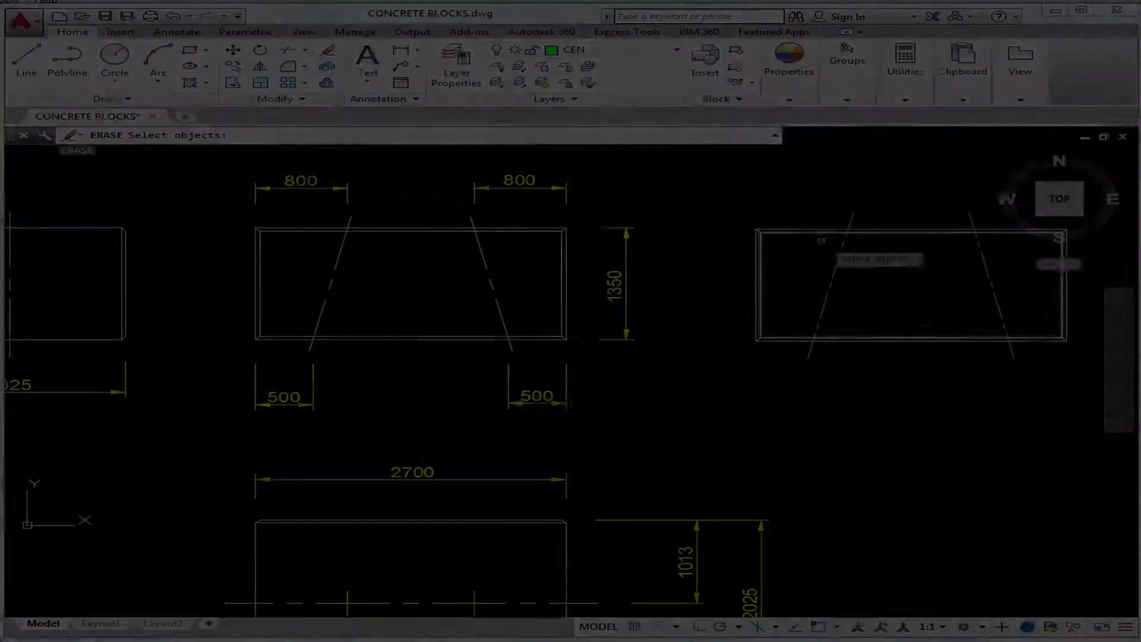
pyautogui.click(835, 263)
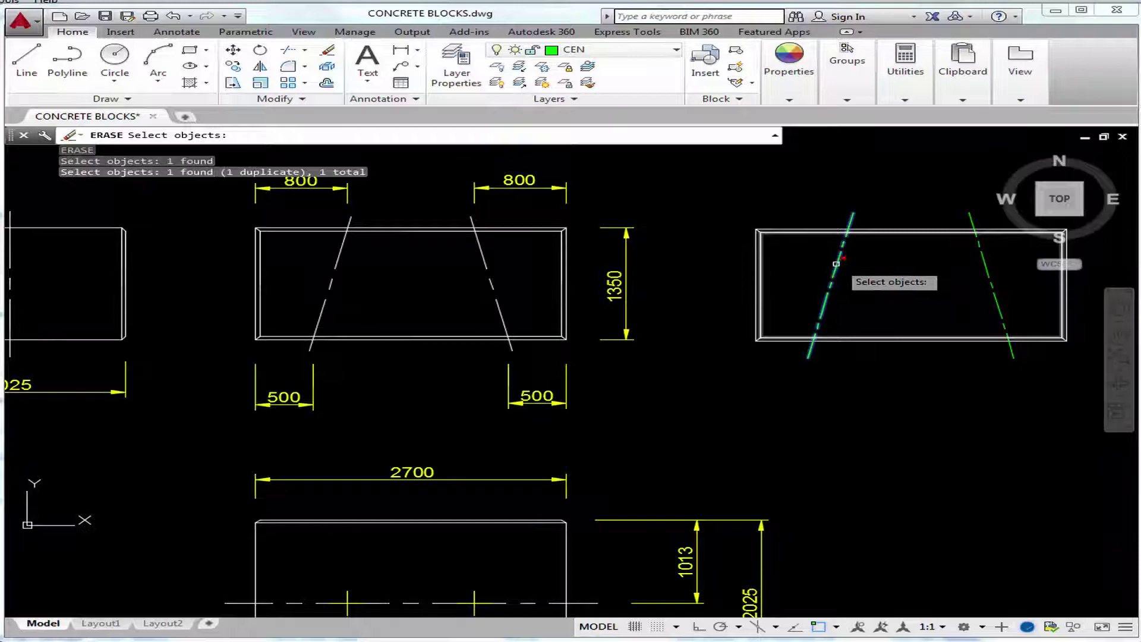
pyautogui.click(835, 264)
pyautogui.press('Return')
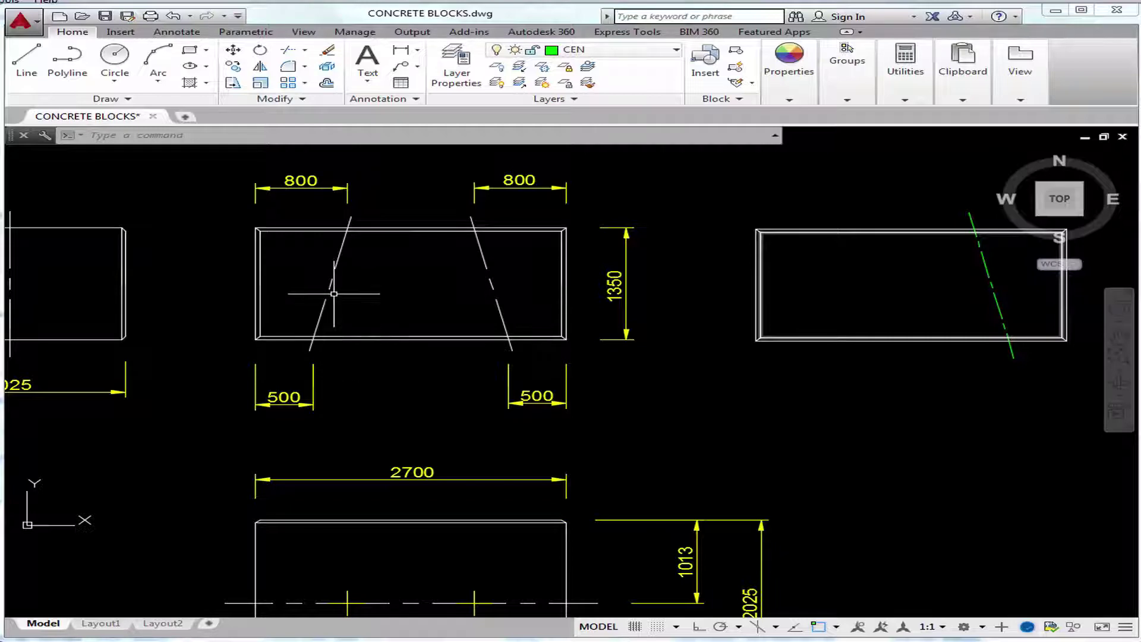
pyautogui.click(991, 277)
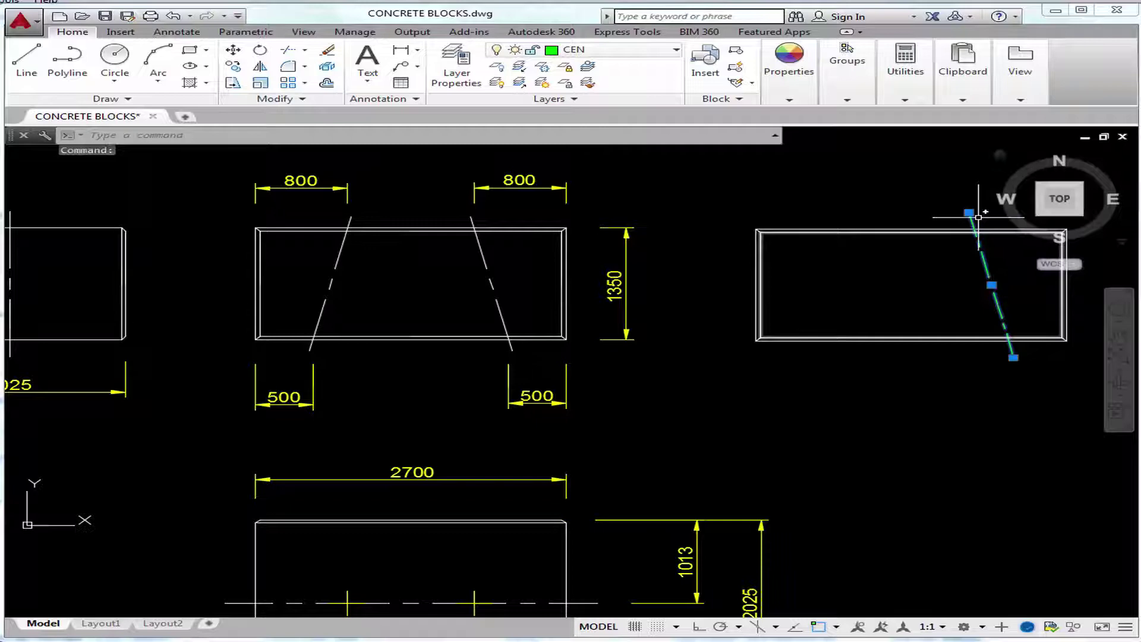
pyautogui.click(991, 286)
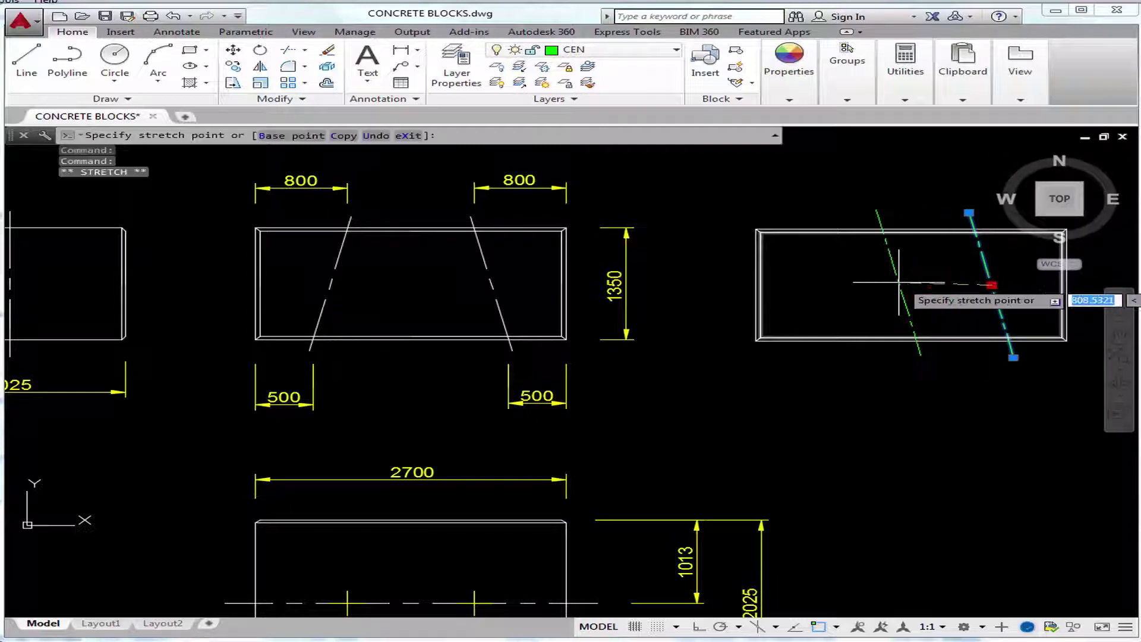
pyautogui.press('Escape')
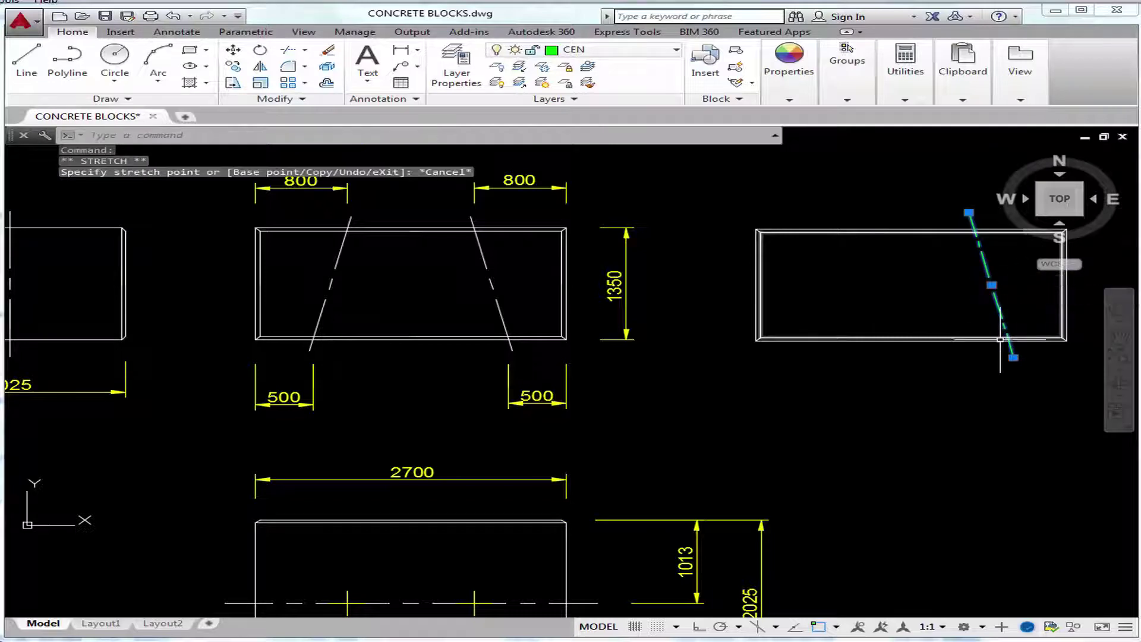
pyautogui.click(1013, 357)
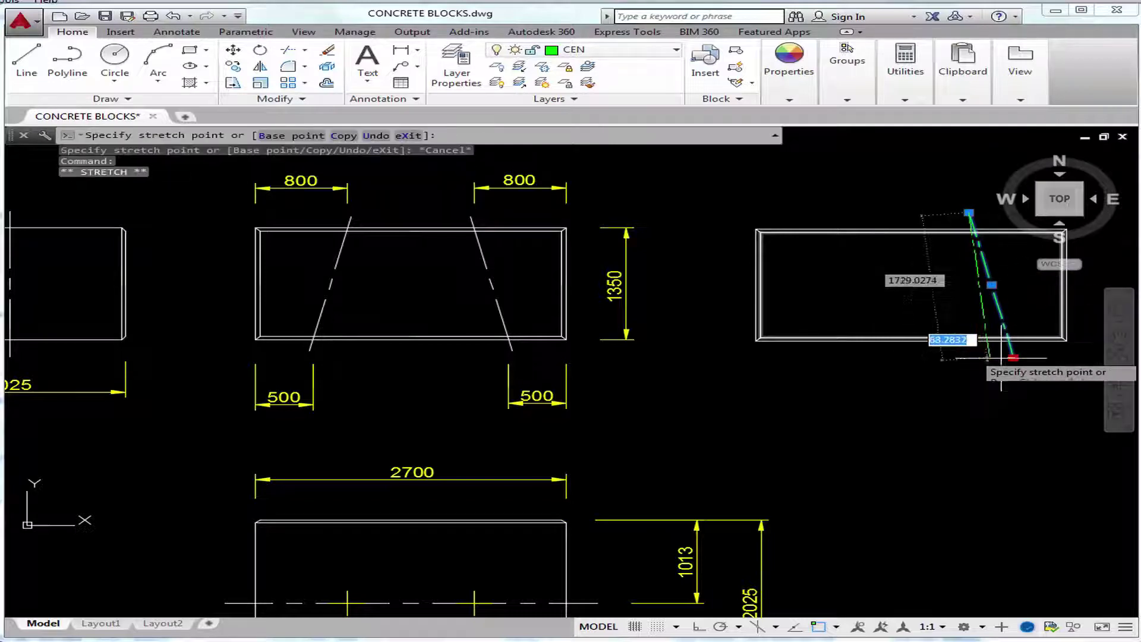
pyautogui.press('Escape')
pyautogui.press('Escape')
pyautogui.press('Escape')
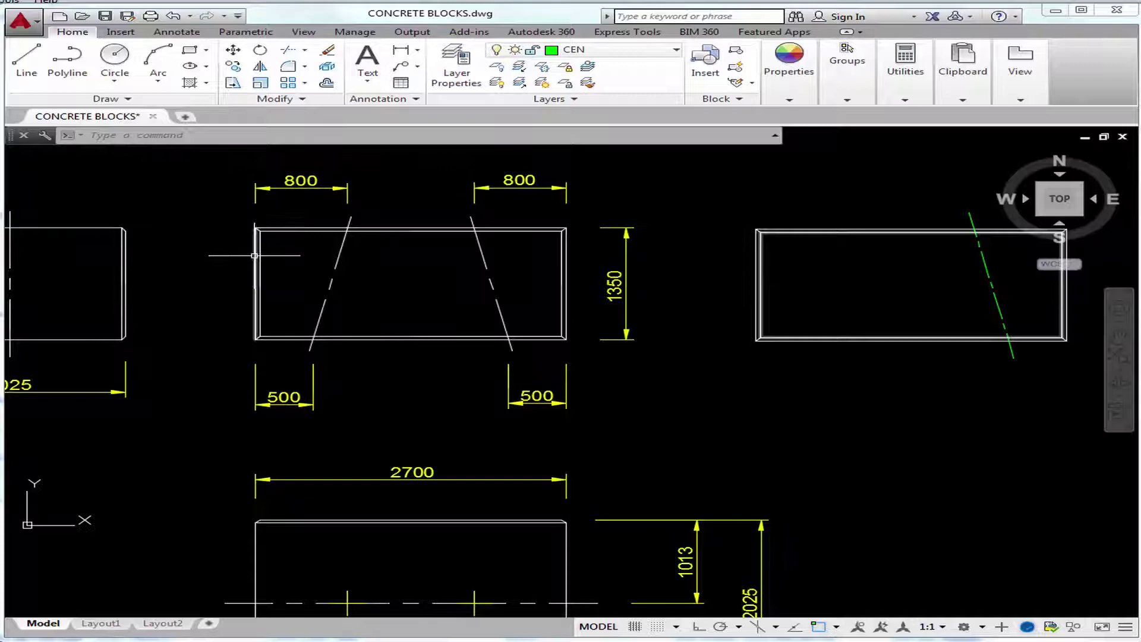
pyautogui.click(836, 228)
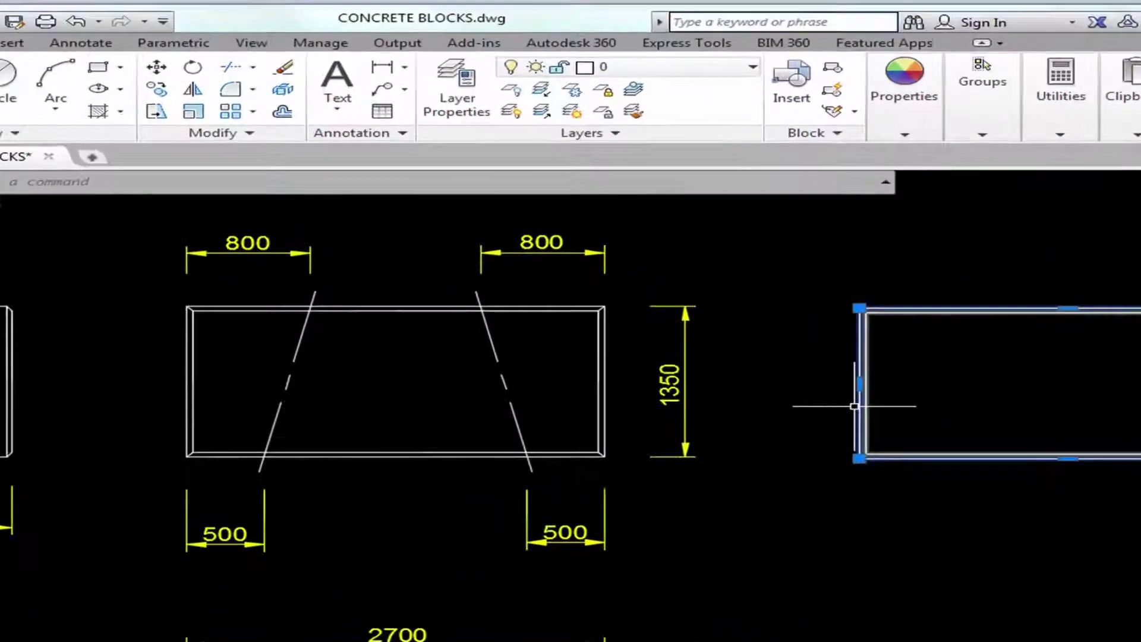
# Explode the right-view rectangle outline into its individual lines.
pyautogui.press('Escape')
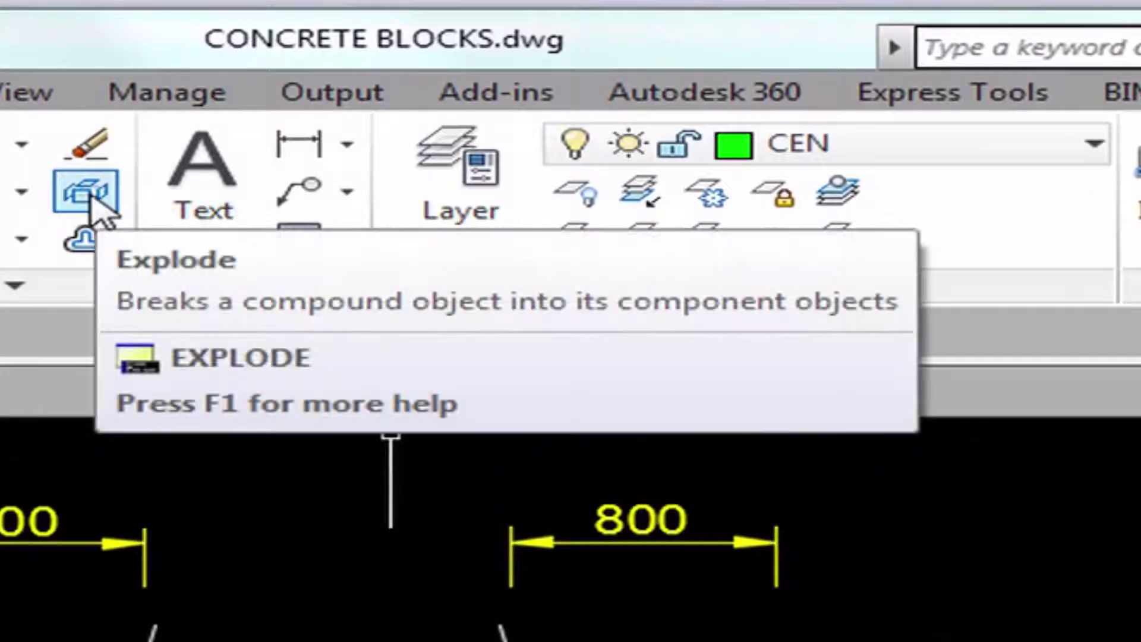
pyautogui.click(91, 210)
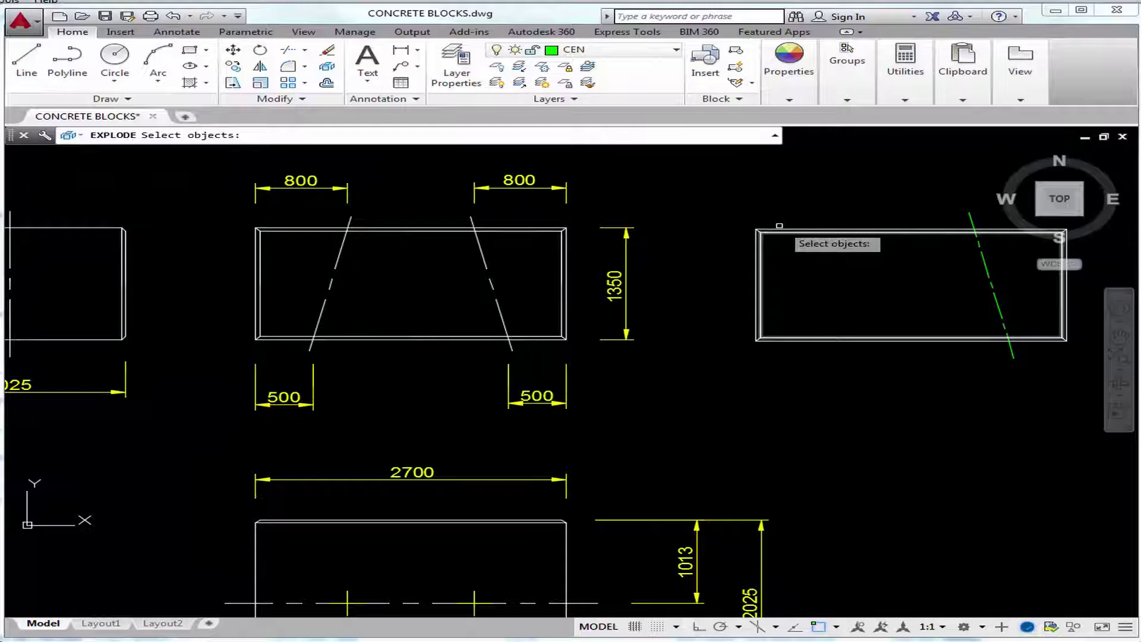
pyautogui.click(779, 225)
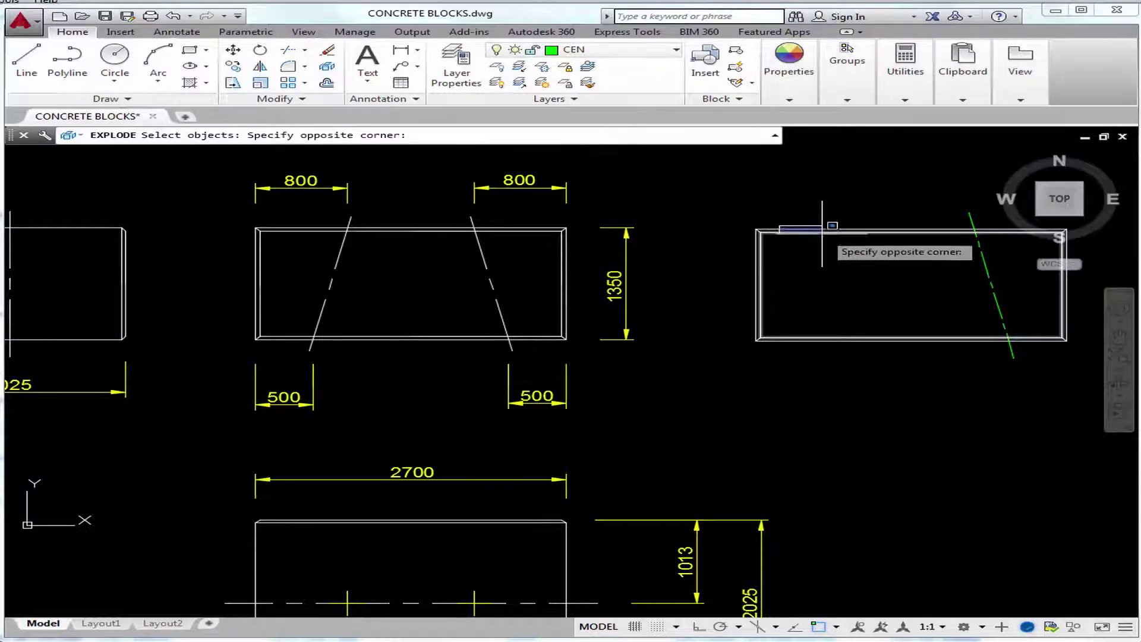
pyautogui.click(772, 205)
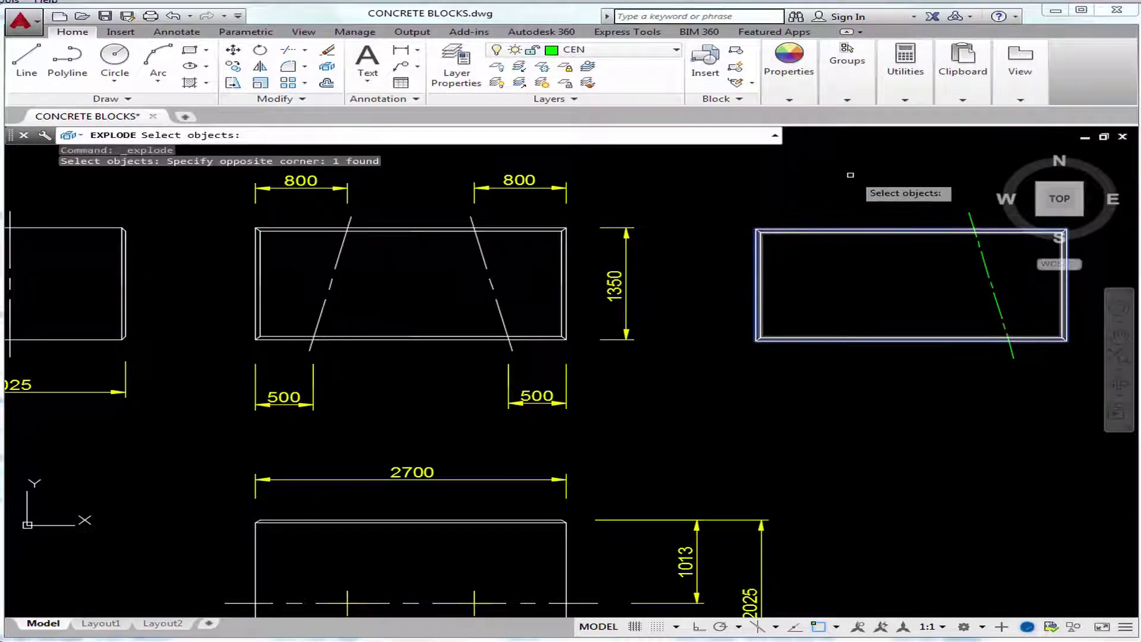
pyautogui.press('Return')
pyautogui.click(756, 254)
pyautogui.press('Escape')
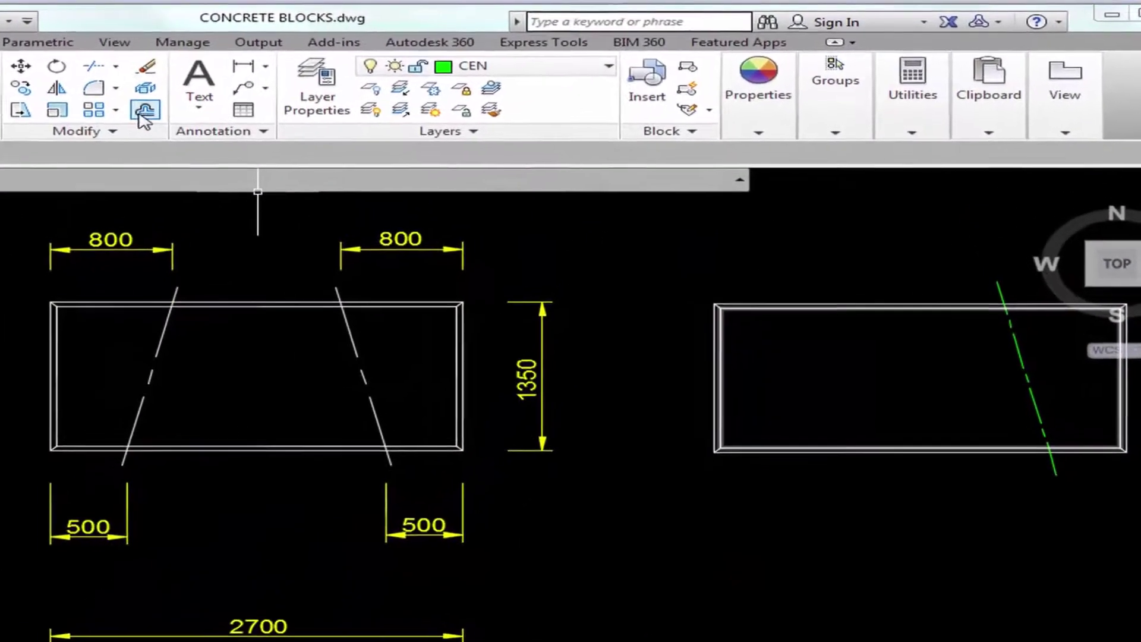
# Offset the rectangle's left edge 800 inward to create a vertical dividing line.
pyautogui.click(136, 114)
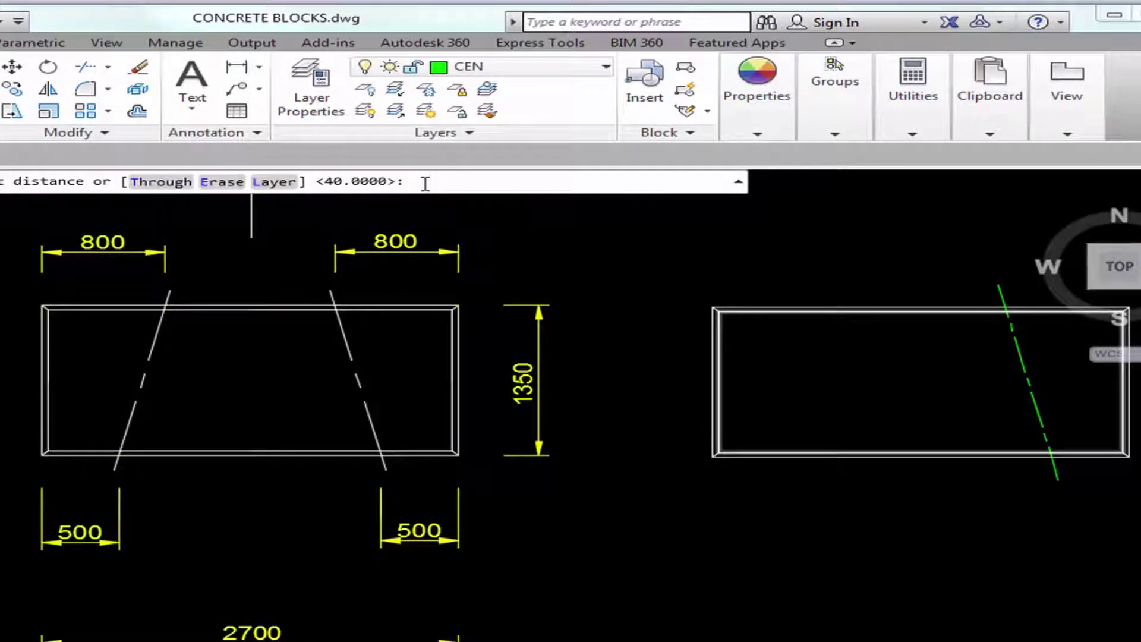
pyautogui.write('800')
pyautogui.press('Return')
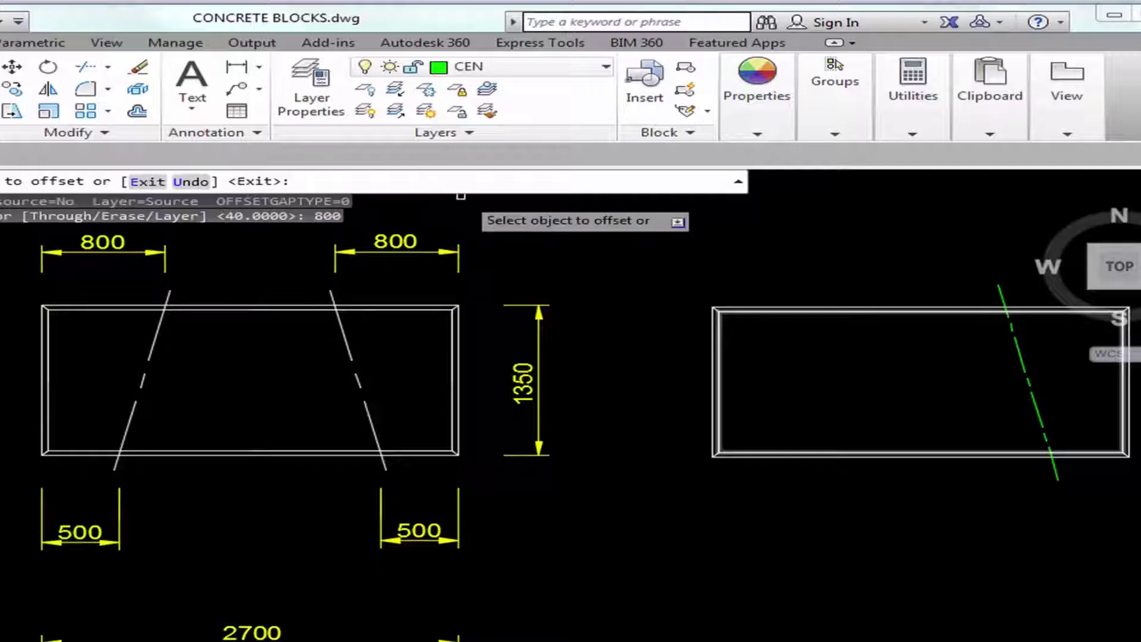
pyautogui.click(712, 321)
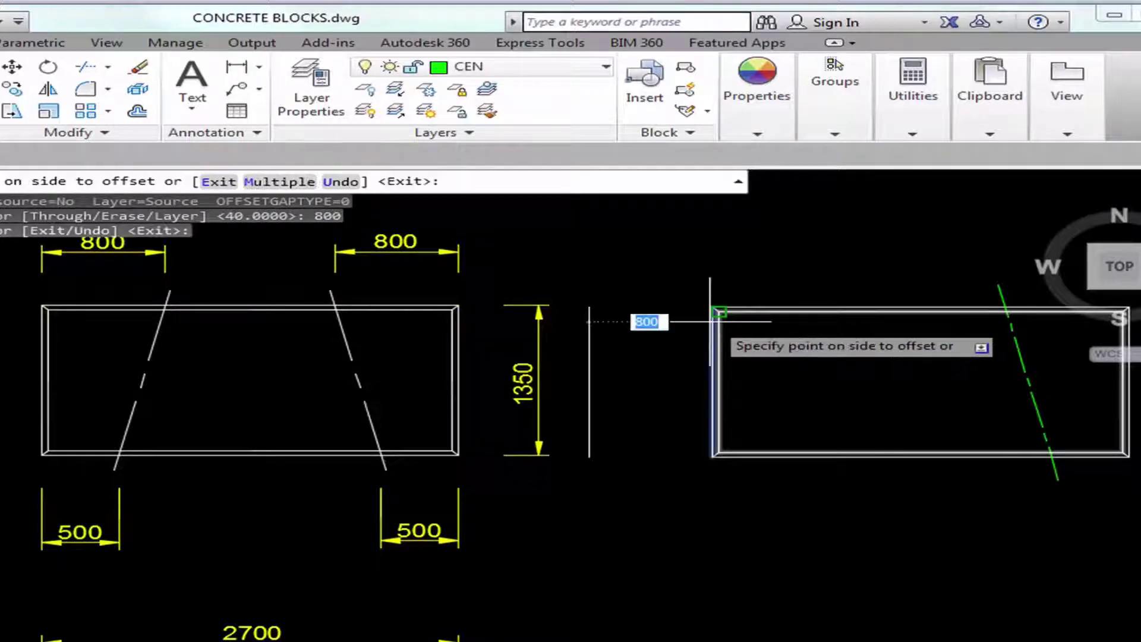
pyautogui.click(964, 232)
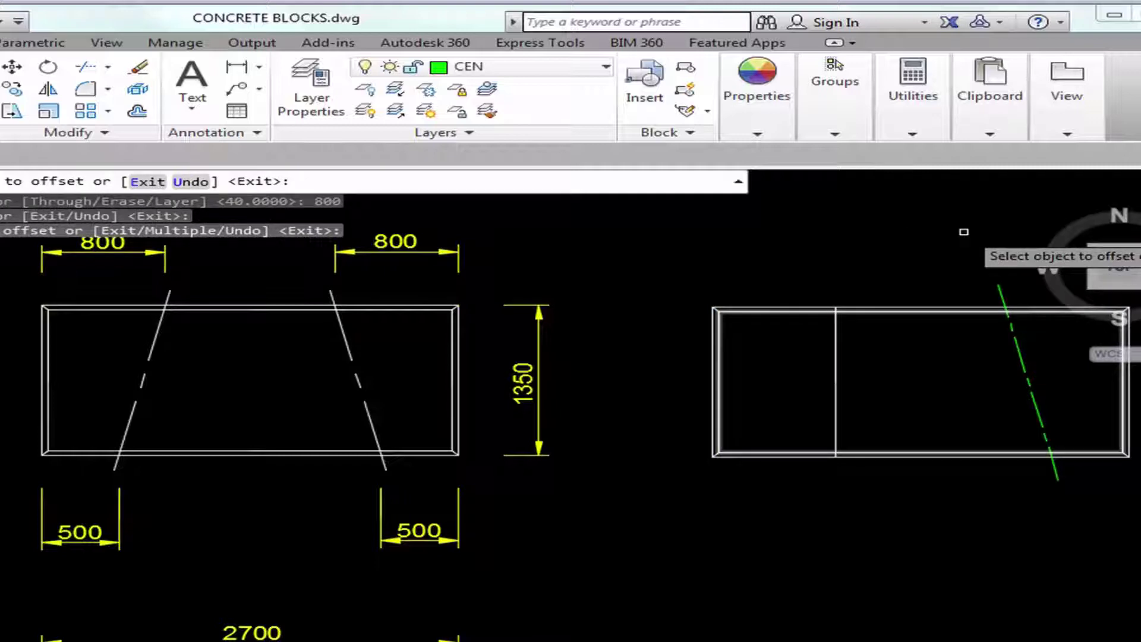
pyautogui.click(836, 351)
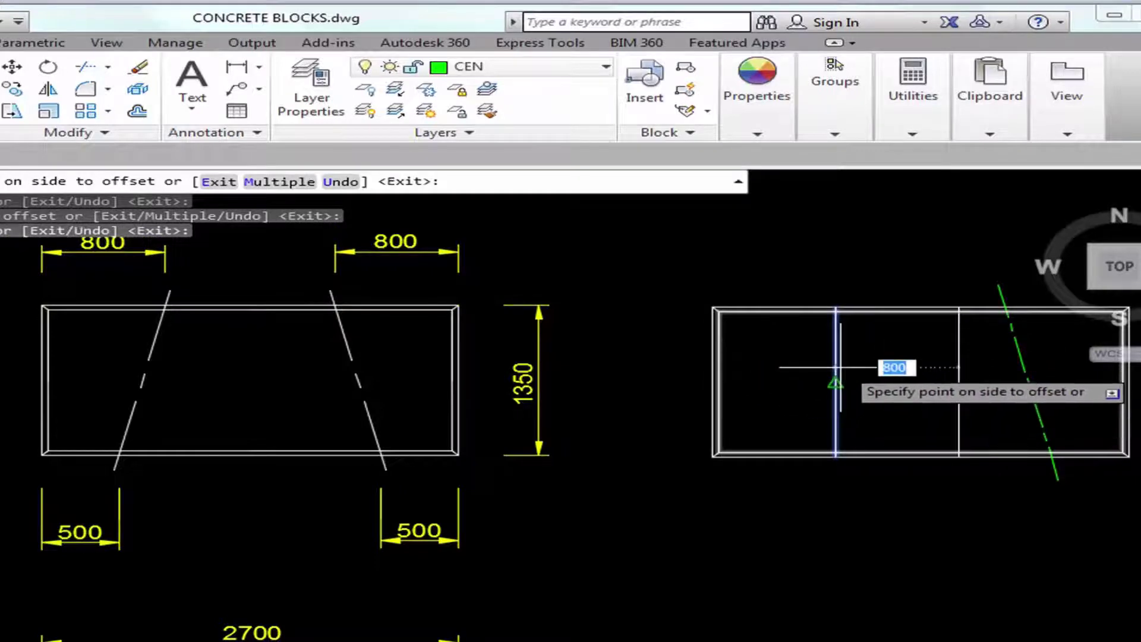
pyautogui.press('Escape')
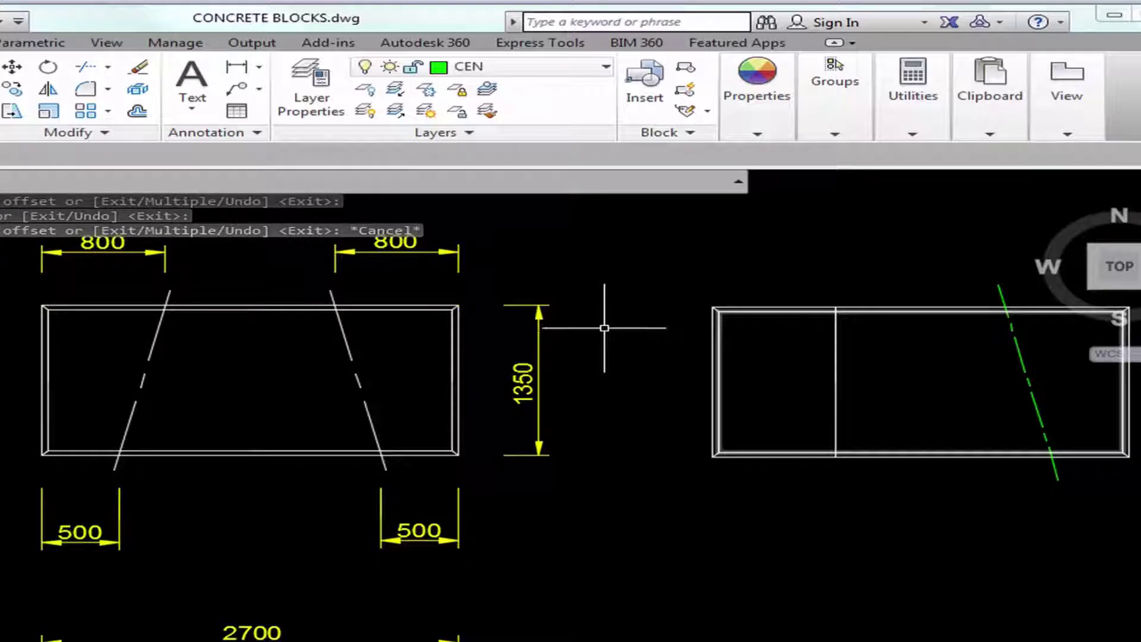
pyautogui.click(836, 361)
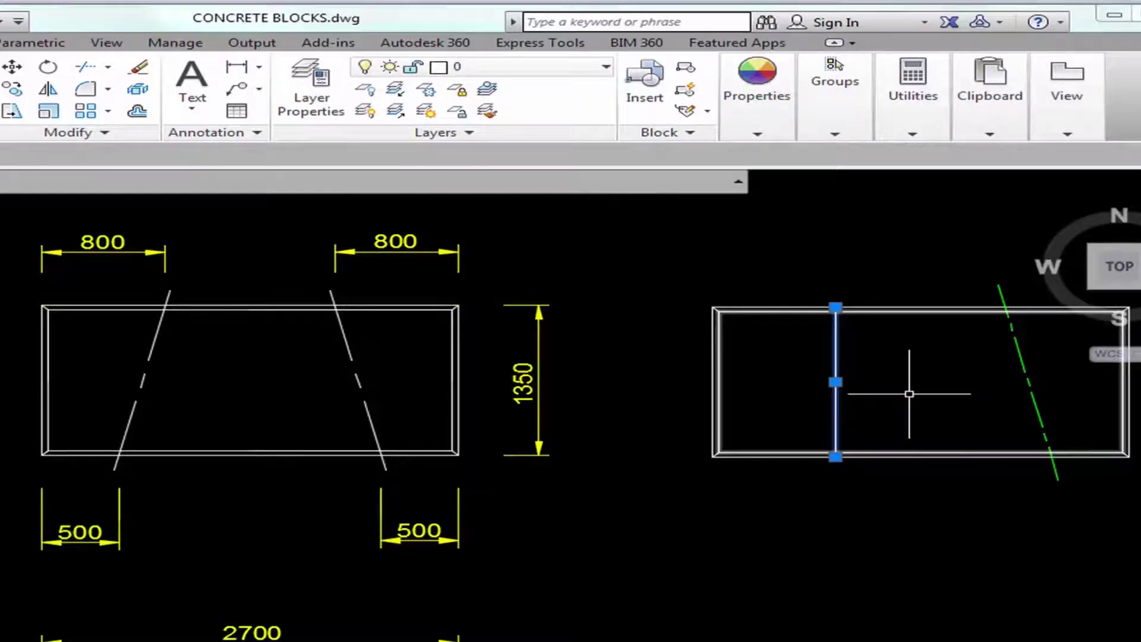
pyautogui.moveTo(836, 457)
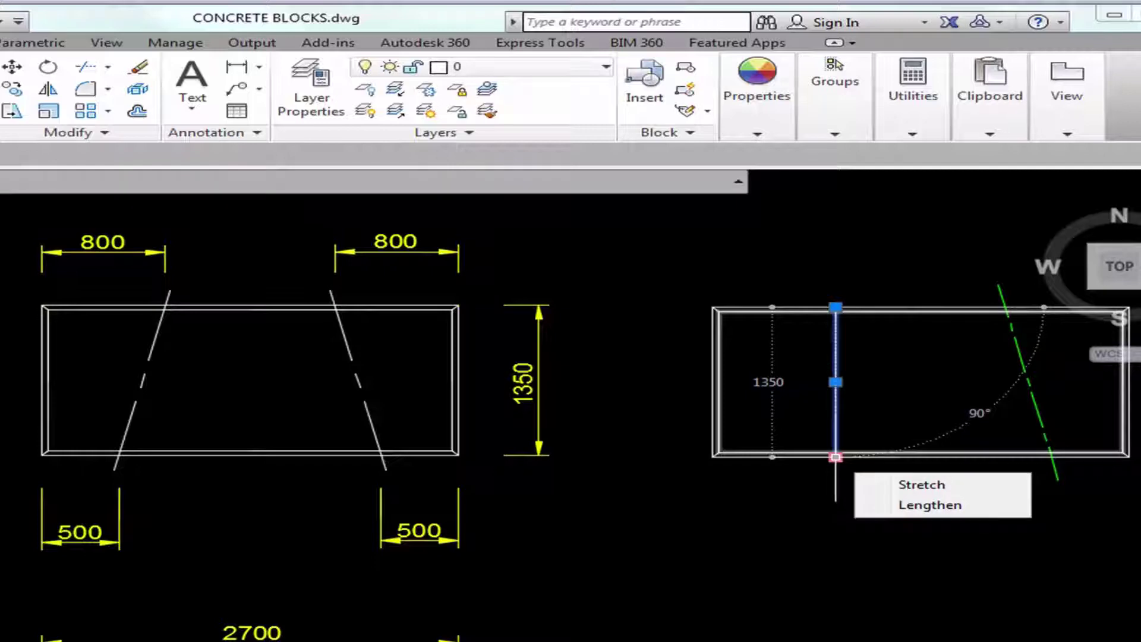
pyautogui.click(909, 487)
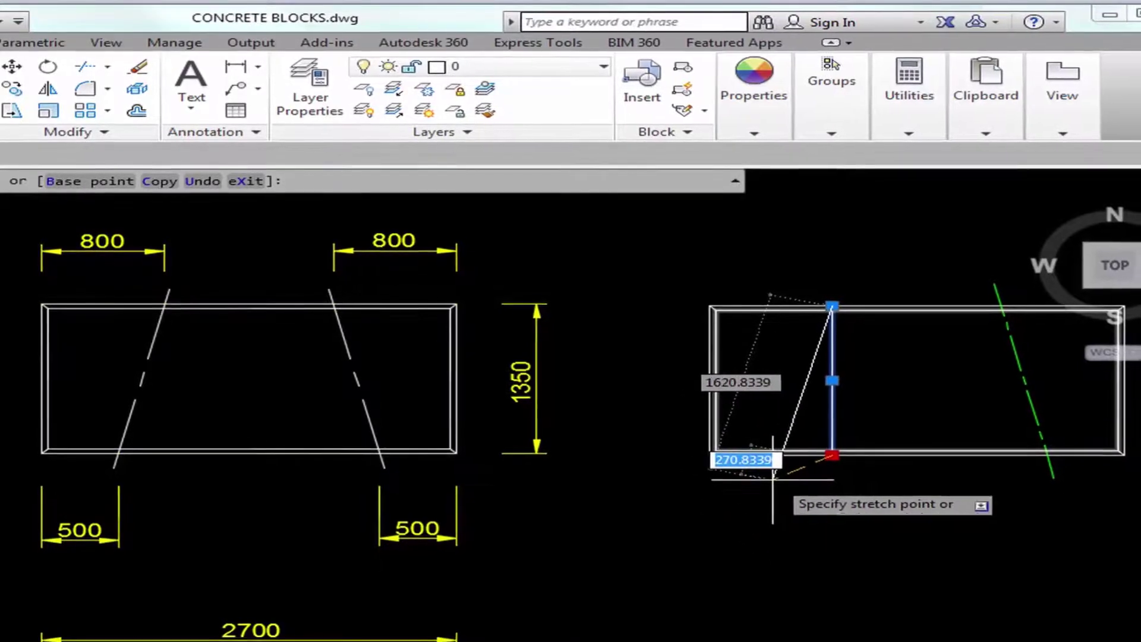
pyautogui.press('F8')
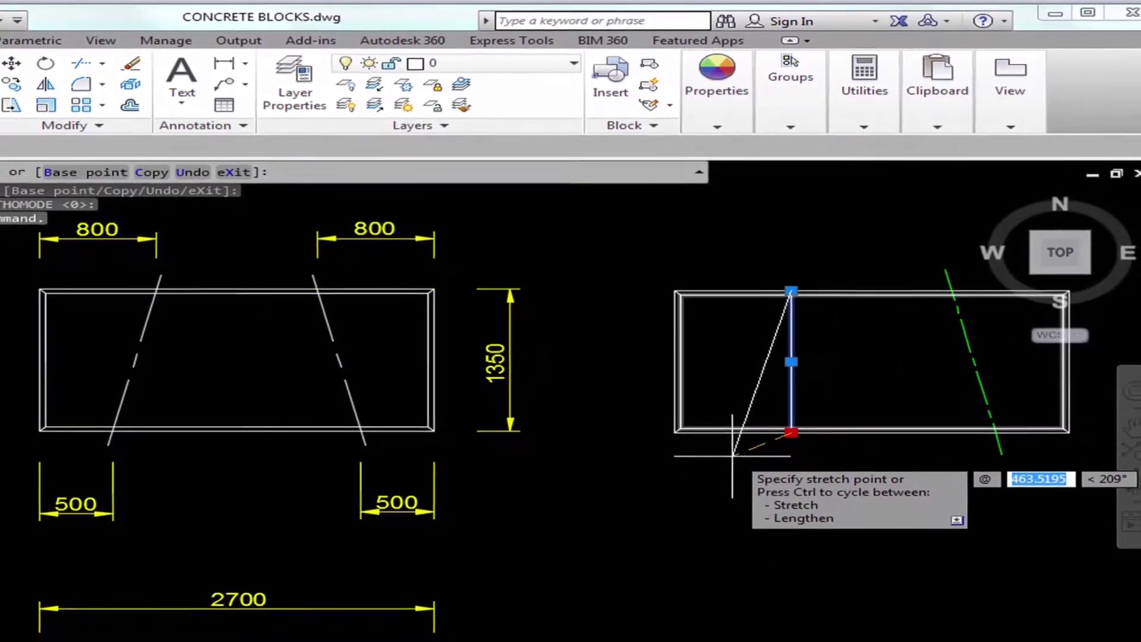
pyautogui.write('300')
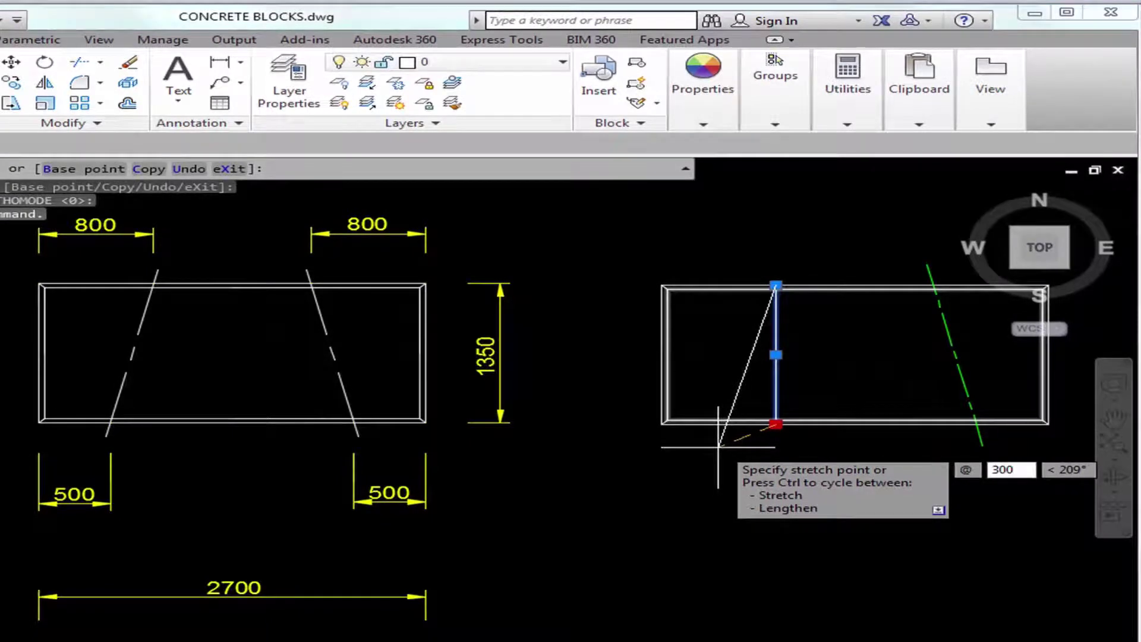
pyautogui.press('Tab')
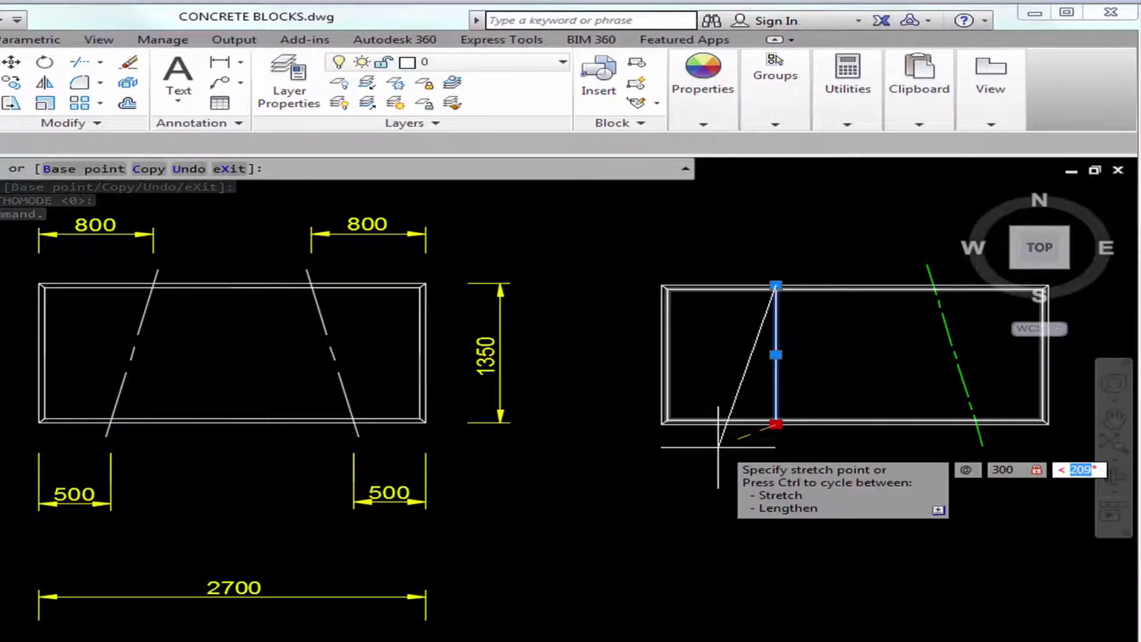
pyautogui.write('180')
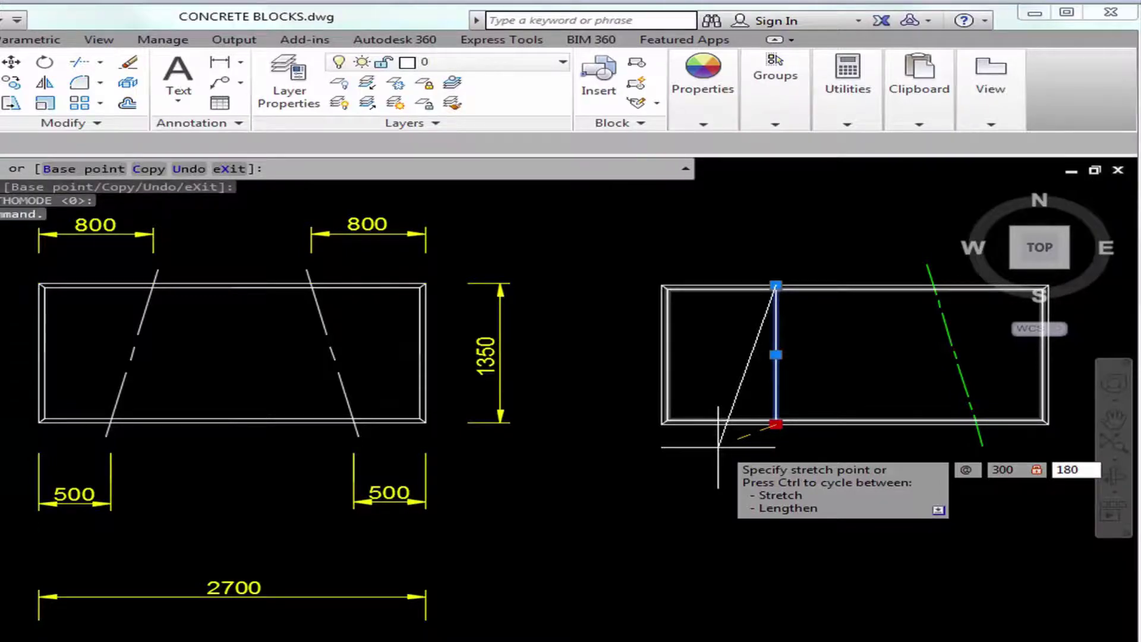
pyautogui.press('Return')
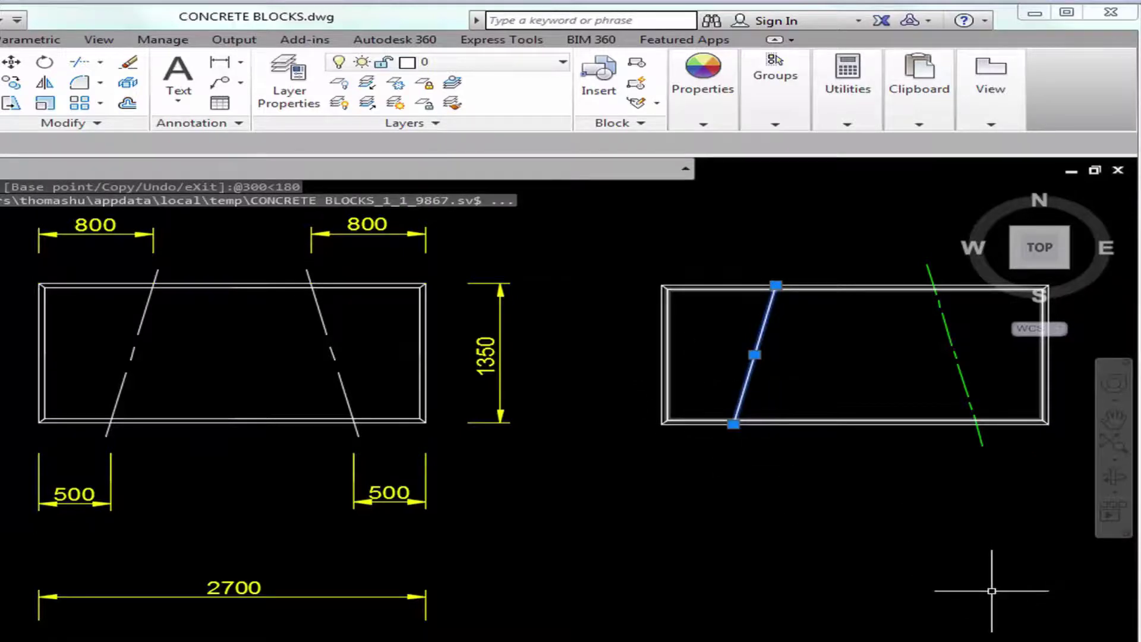
# Move the slanted dividing line onto the CEN layer.
pyautogui.press('Escape')
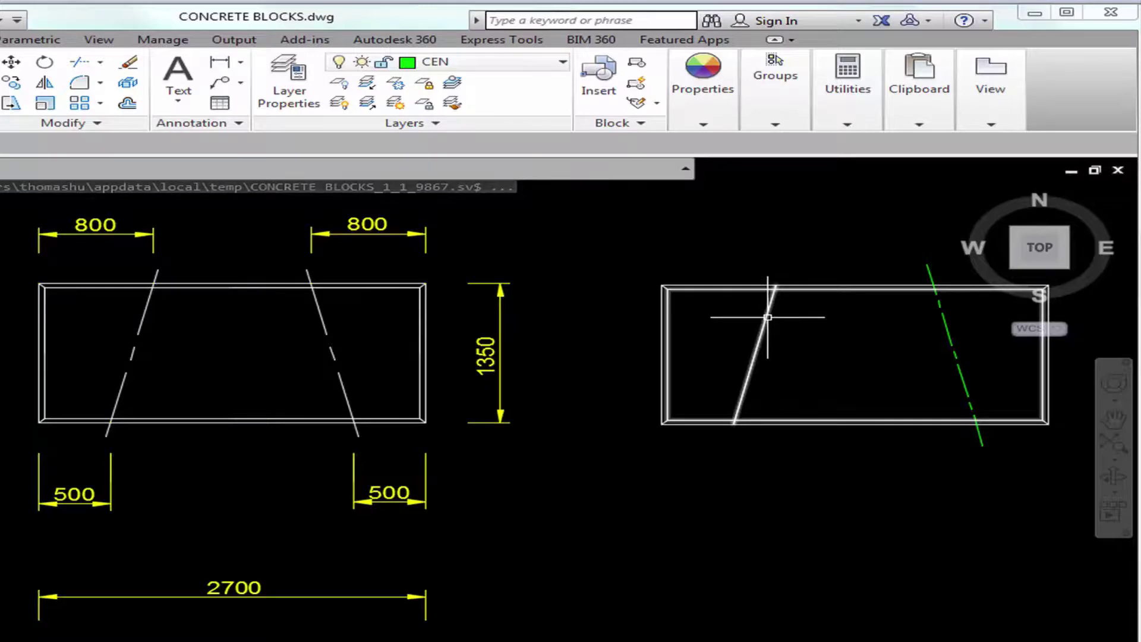
pyautogui.click(766, 317)
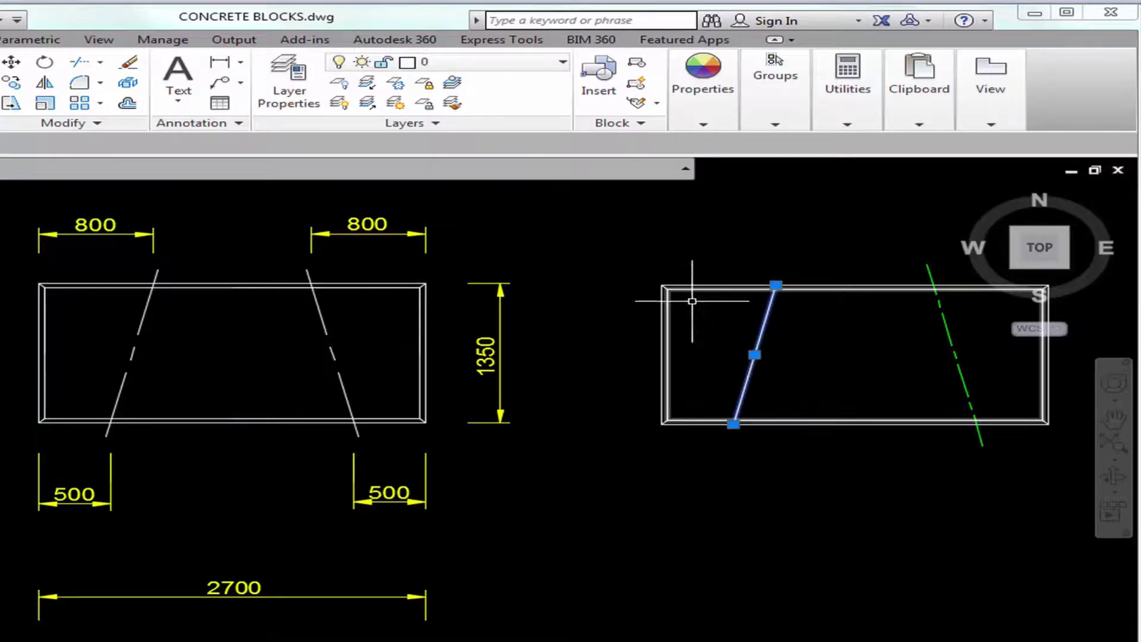
pyautogui.click(562, 62)
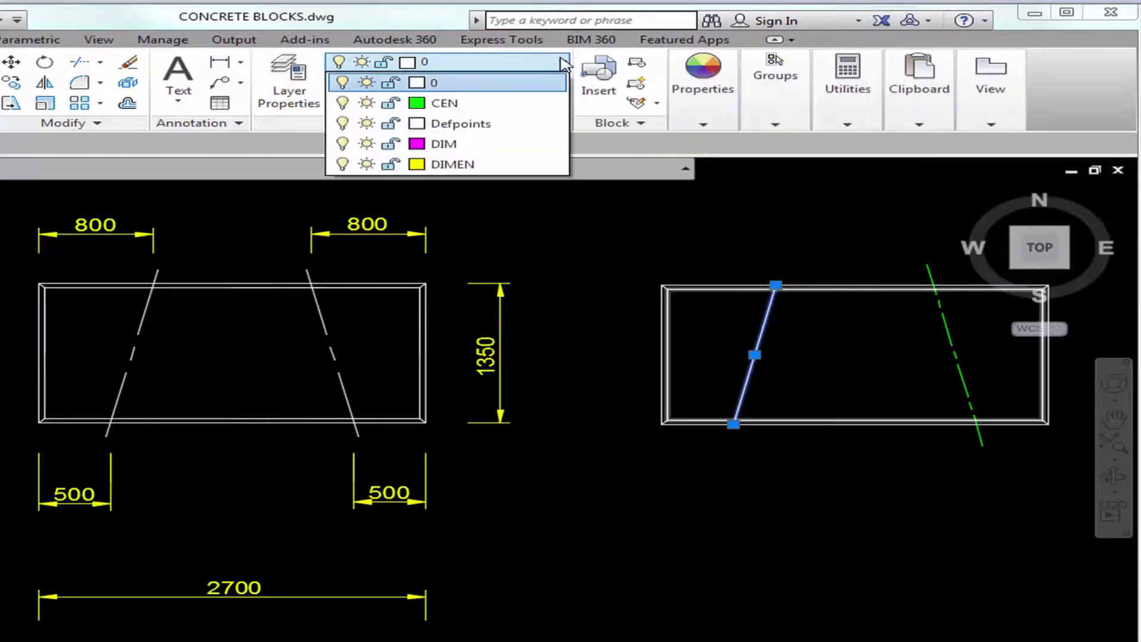
pyautogui.click(496, 104)
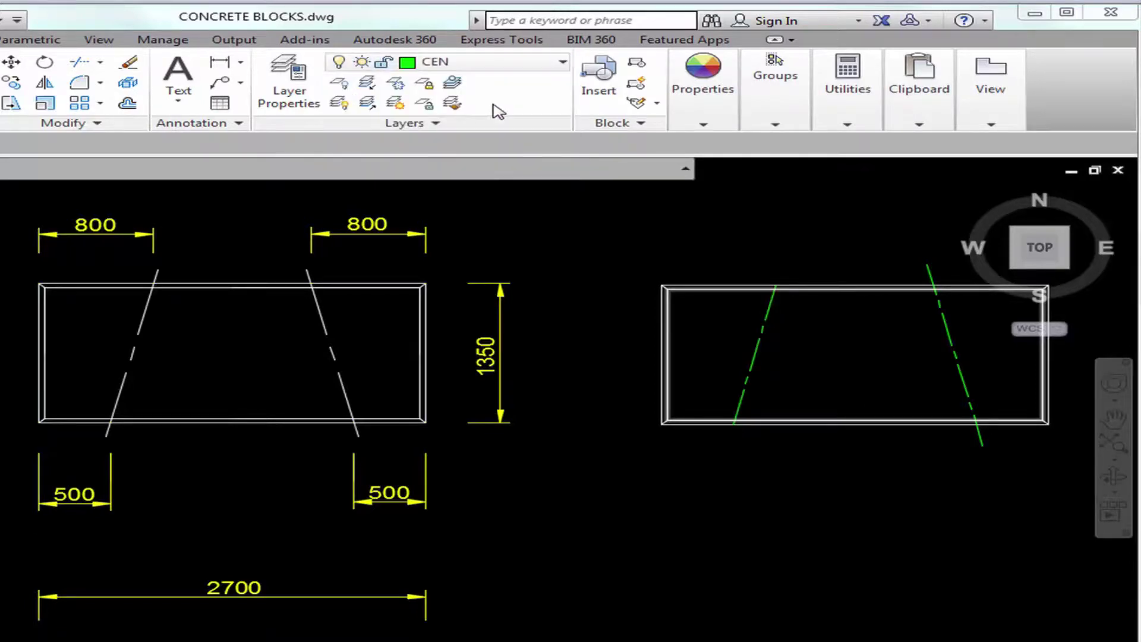